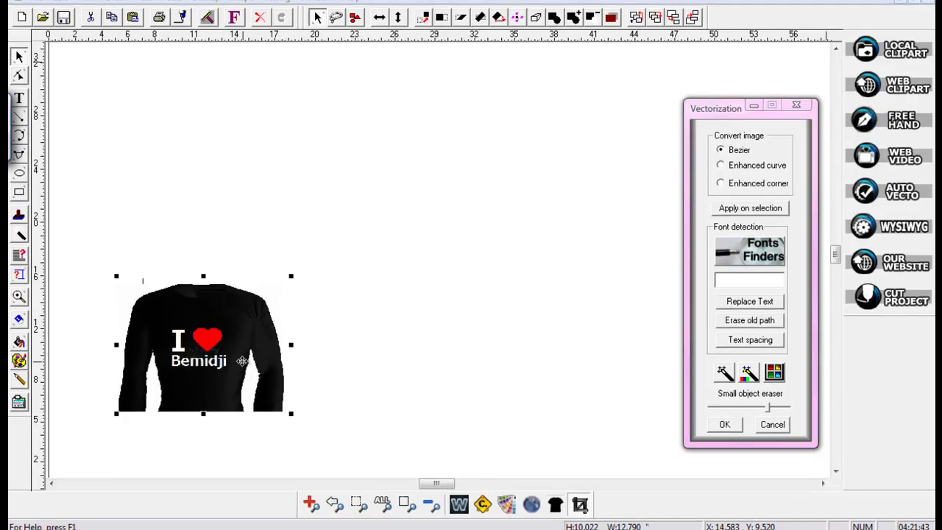
Step: Select the T-shirt photo and nudge it into place at the lower left of the page
left_click(248, 289)
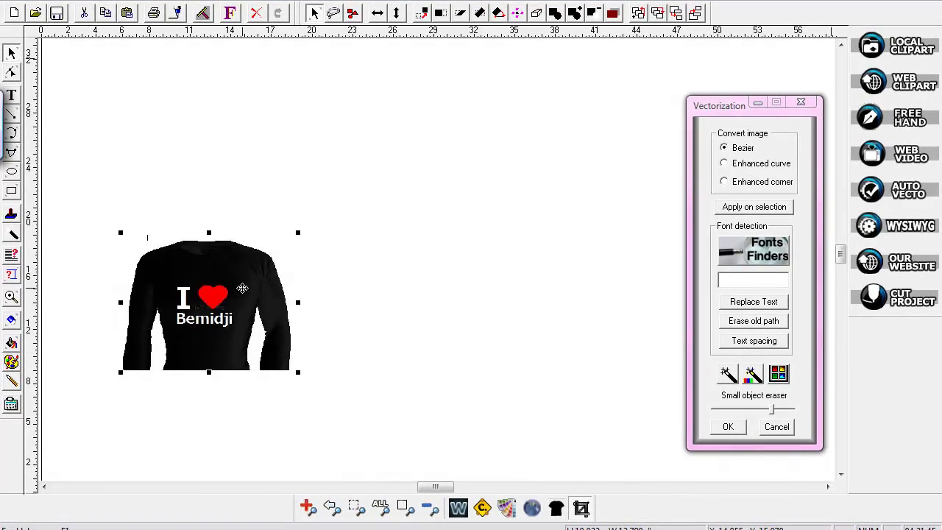
key("Up")
key("Up")
key("Up")
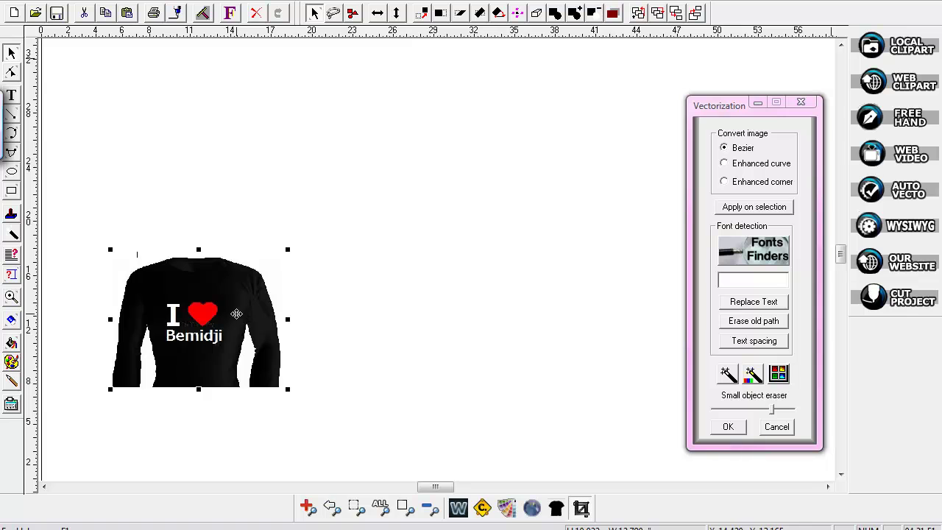
left_click_drag(236, 314, 233, 322)
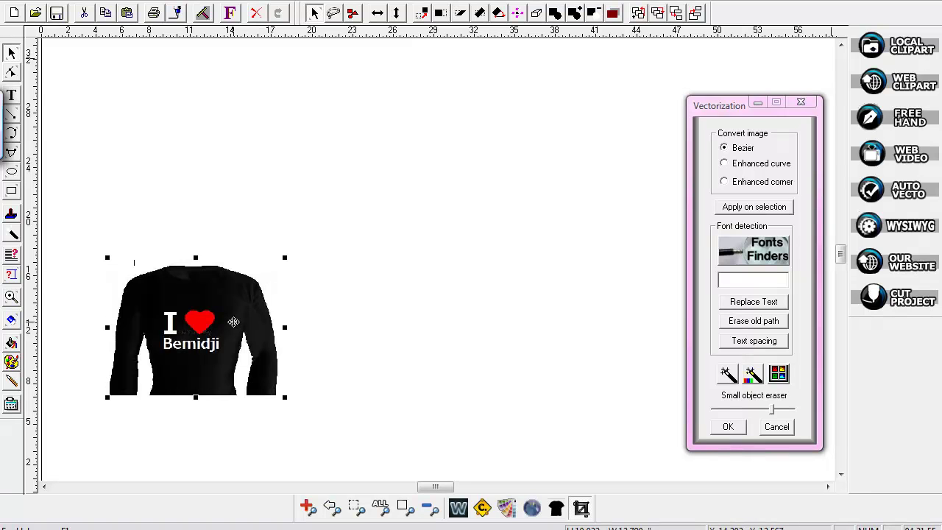
left_click_drag(233, 322, 238, 315)
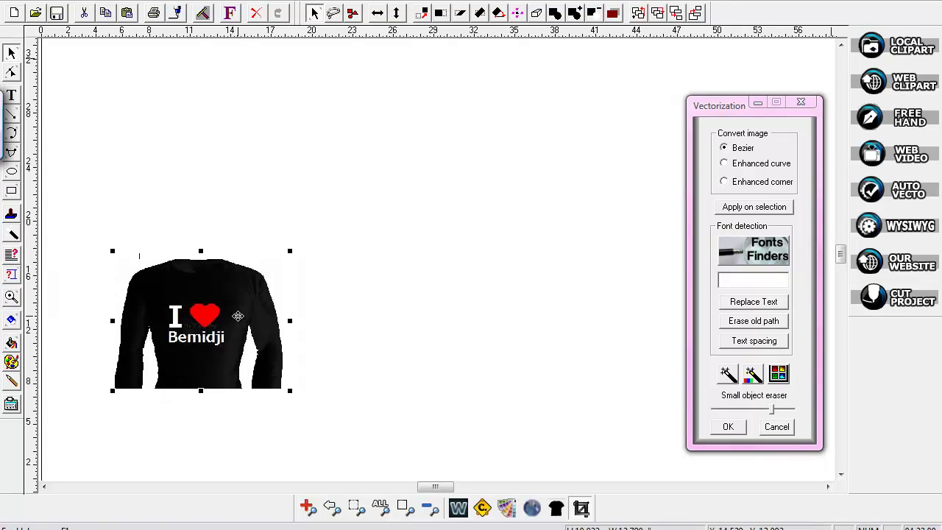
left_click_drag(238, 315, 234, 321)
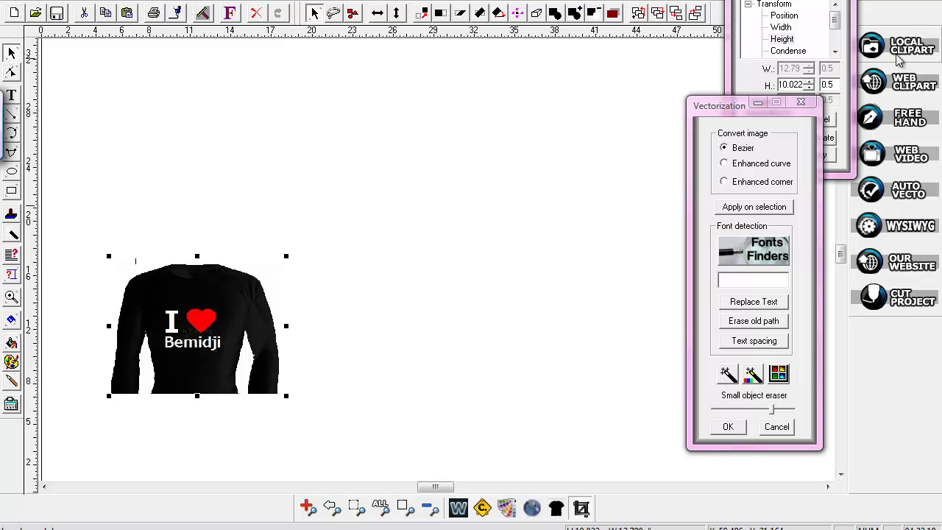
Step: Launch AUTO VECTO and apply fully automatic vectorization to the shirt photo, bringing up Posterize
left_click(871, 191)
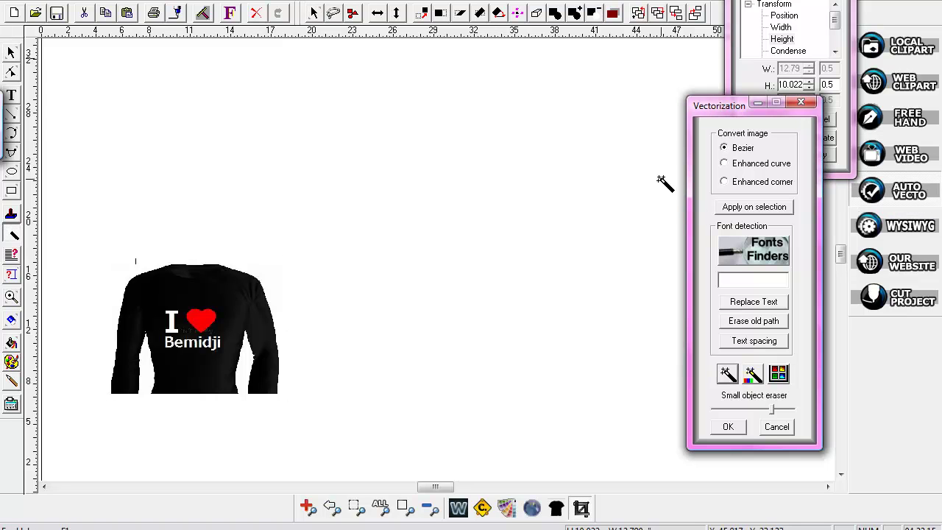
left_click_drag(747, 111, 465, 114)
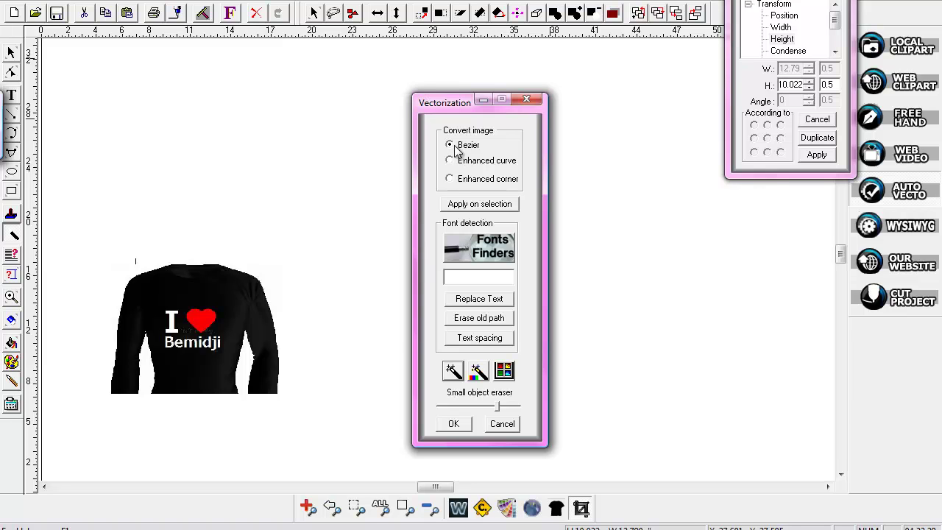
left_click(451, 373)
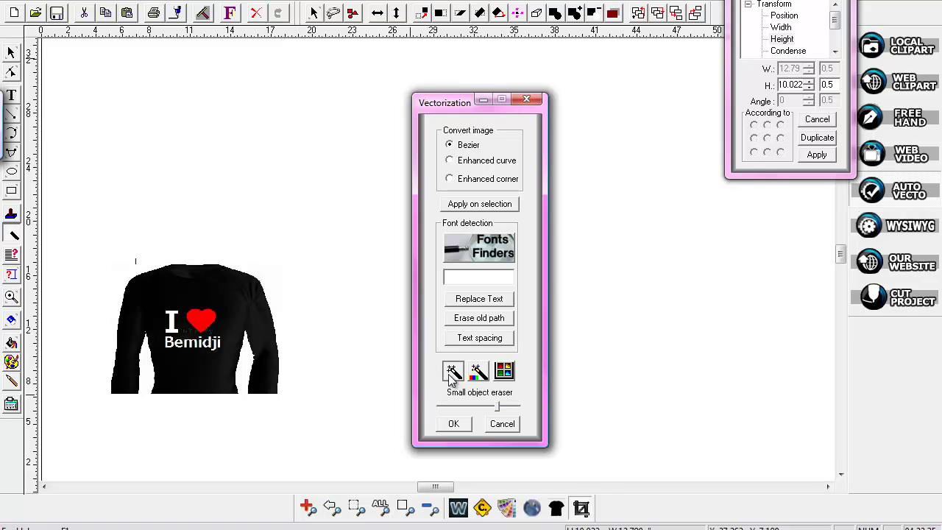
left_click(190, 326)
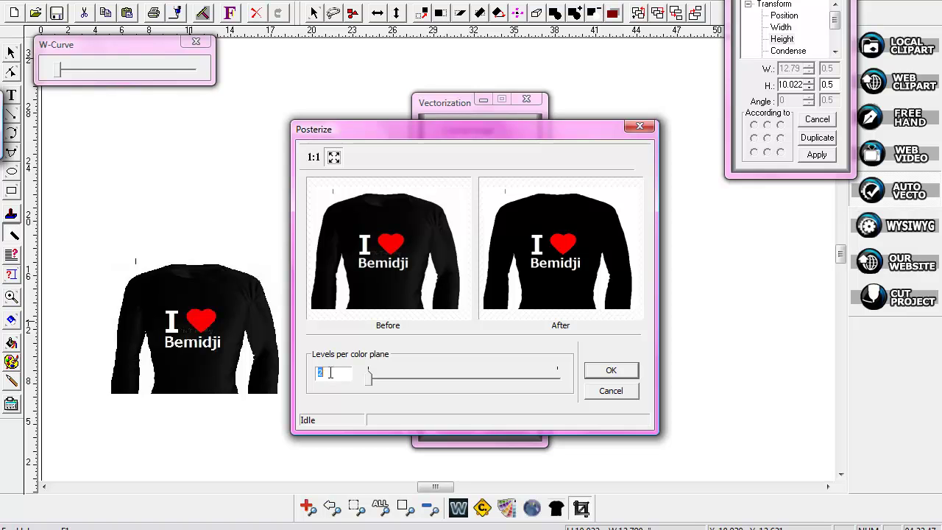
Step: Accept the Posterize preview at 2 levels to vectorize the shirt, then move the panel aside
left_click(590, 372)
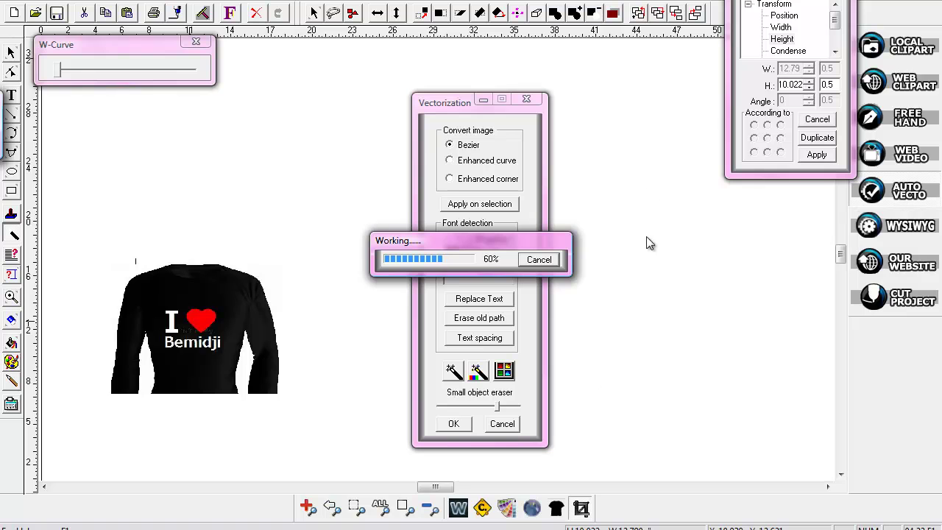
left_click_drag(465, 103, 669, 90)
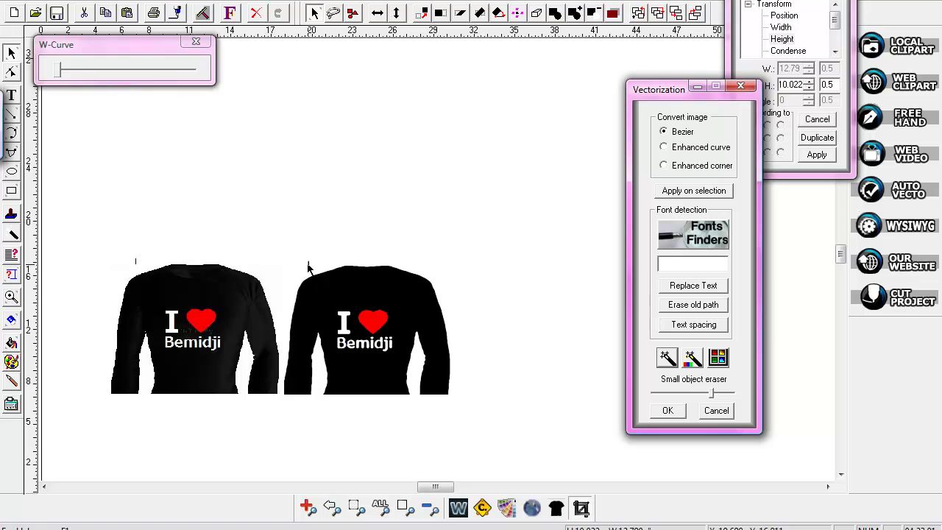
left_click_drag(291, 243, 314, 274)
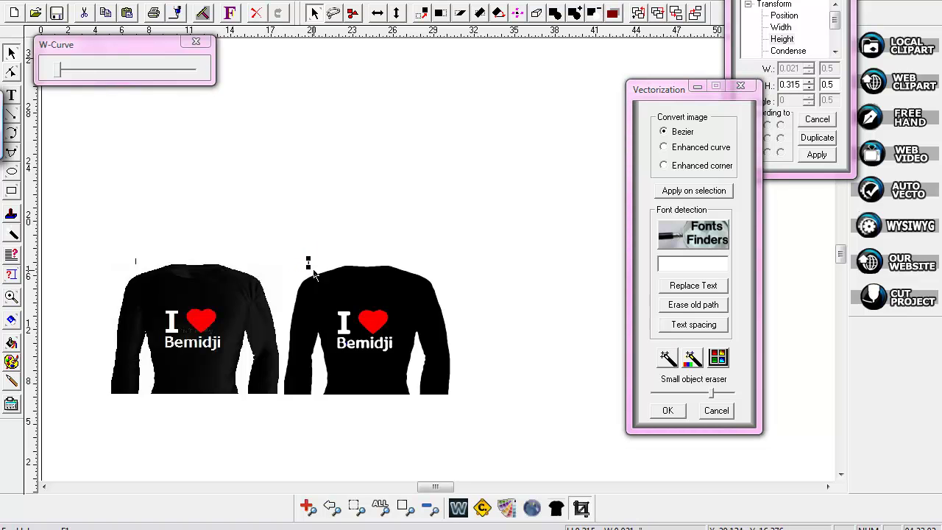
Step: Lift the vectorized black shirt shape off the lettering and put it back behind the text
left_click(335, 287)
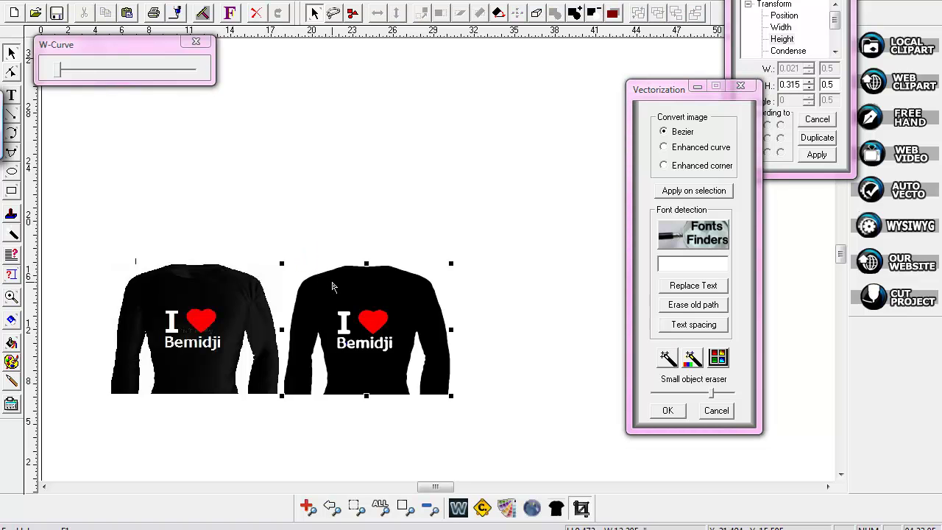
left_click_drag(340, 285, 361, 93)
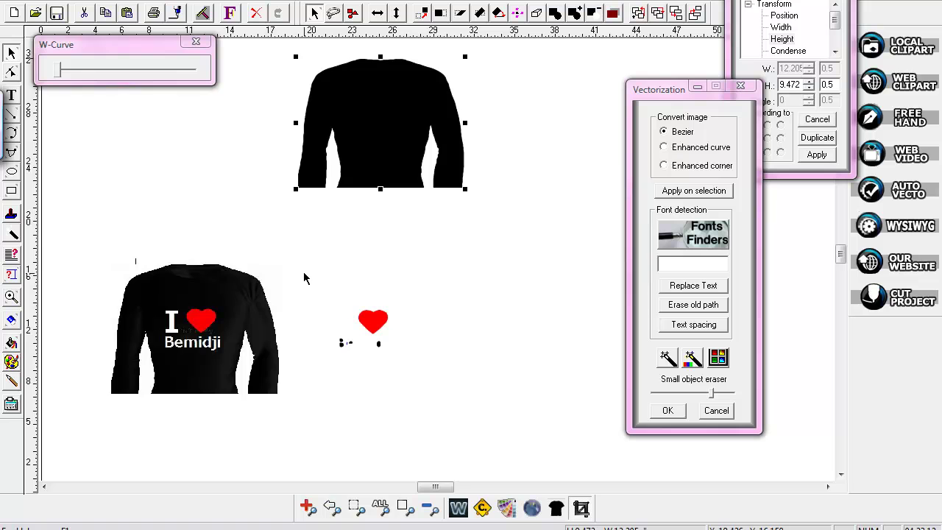
left_click_drag(390, 116, 375, 319)
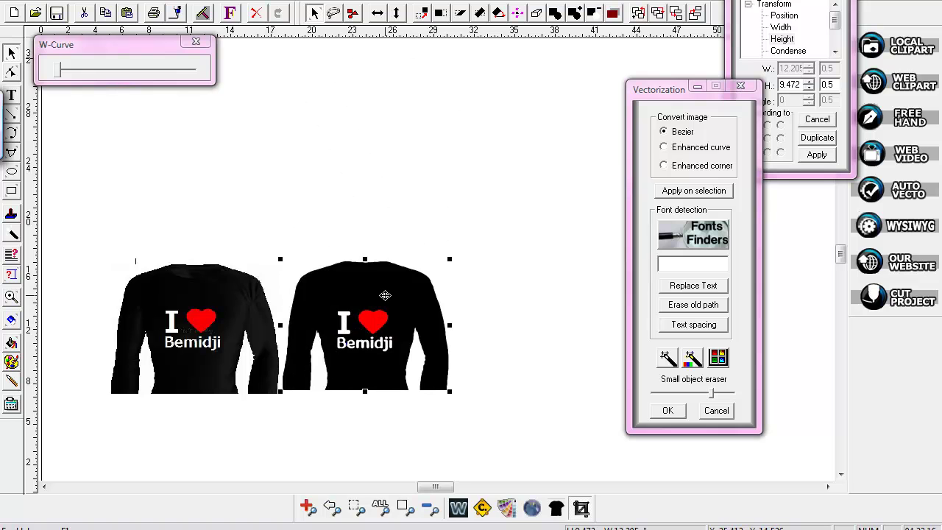
Step: Select the letter I on the vectorized shirt and bring up the colour palette
left_click(459, 228)
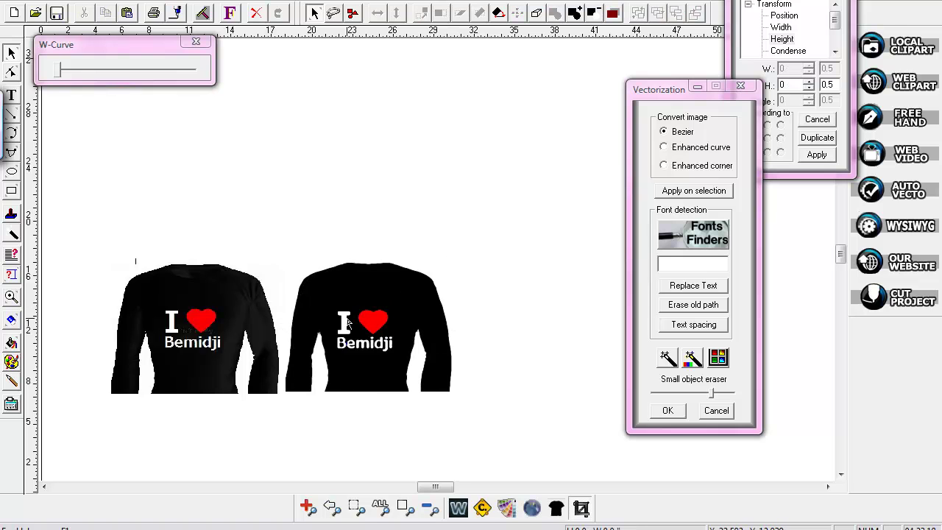
left_click(348, 322)
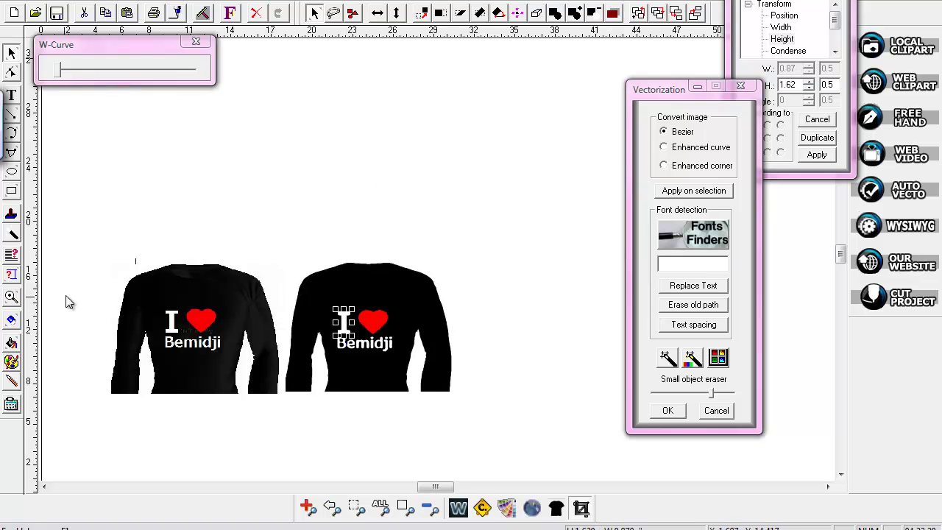
left_click(11, 361)
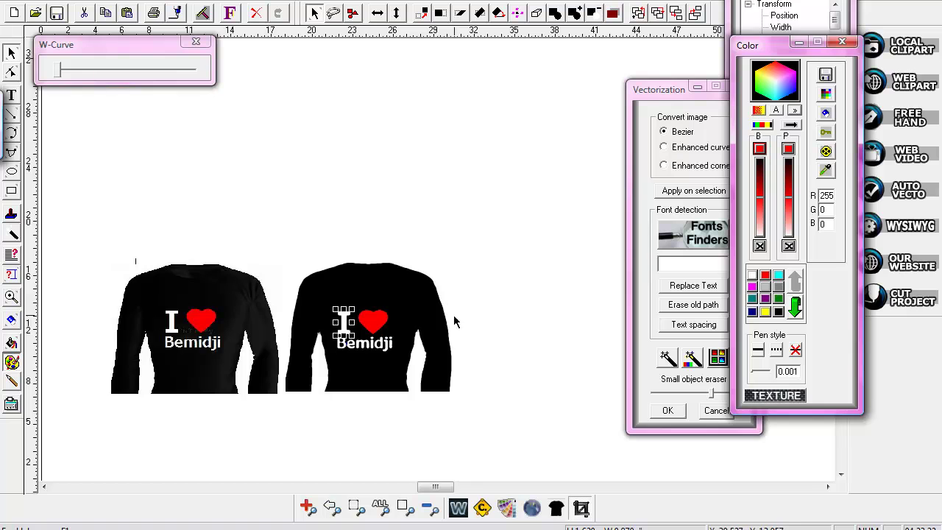
Step: Colour the letter I and the B of Bemidji magenta
left_click(752, 289)
left_click(574, 326)
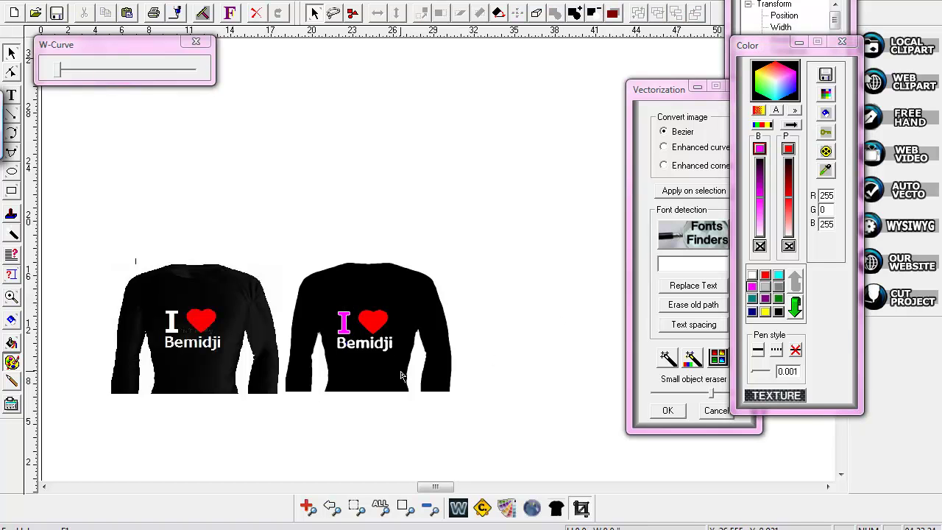
left_click(339, 351)
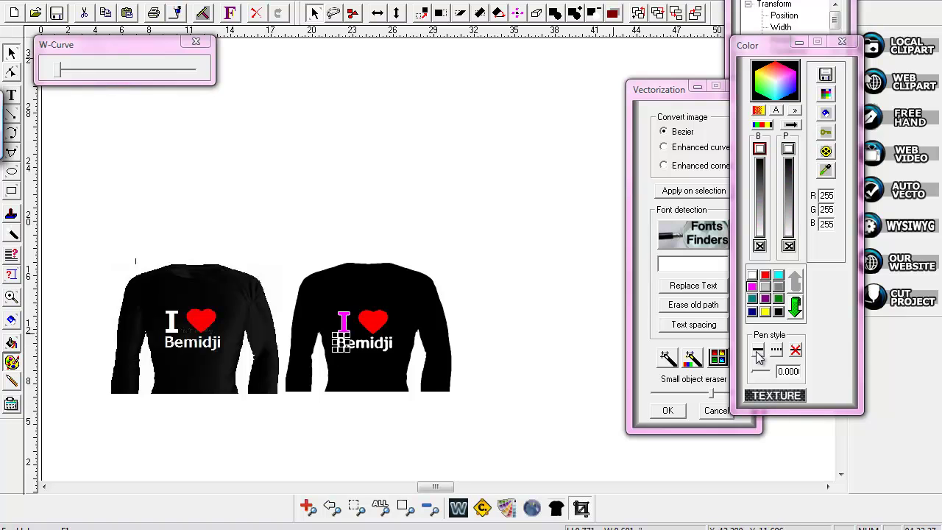
left_click(751, 288)
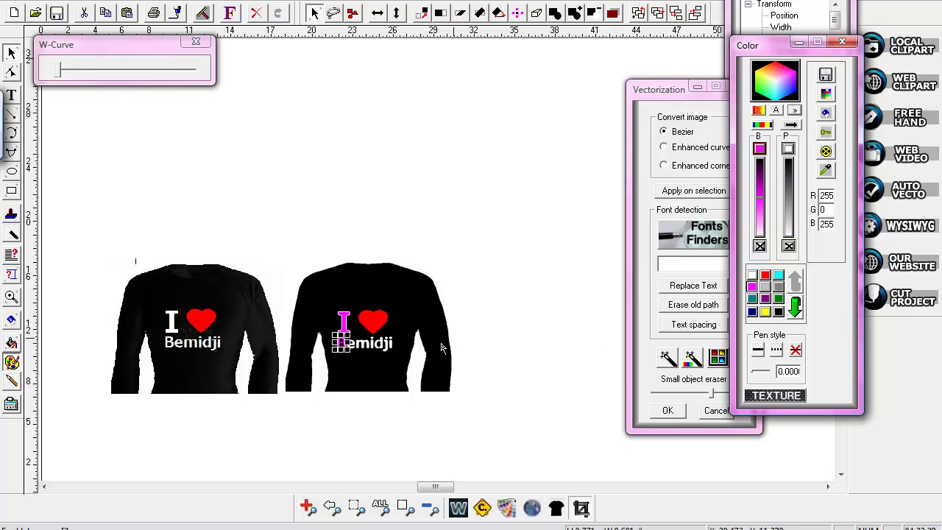
left_click(392, 346)
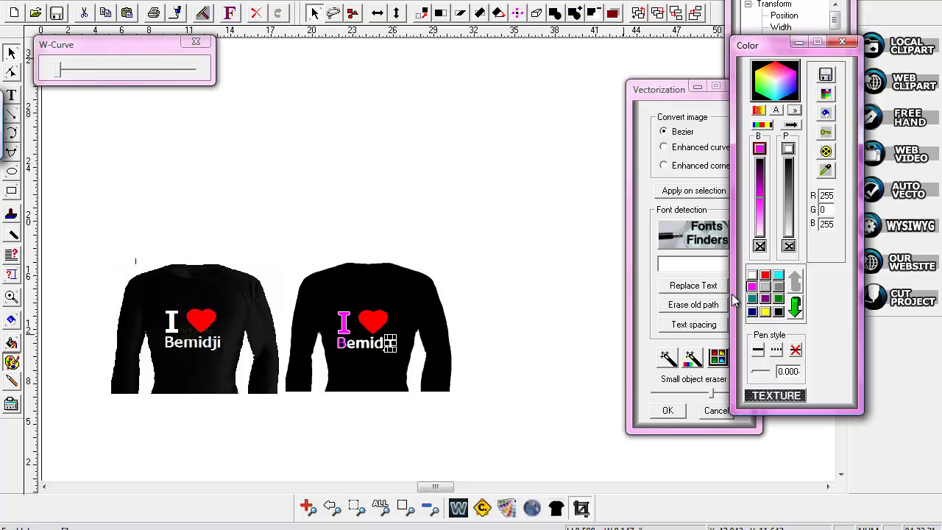
left_click(378, 345)
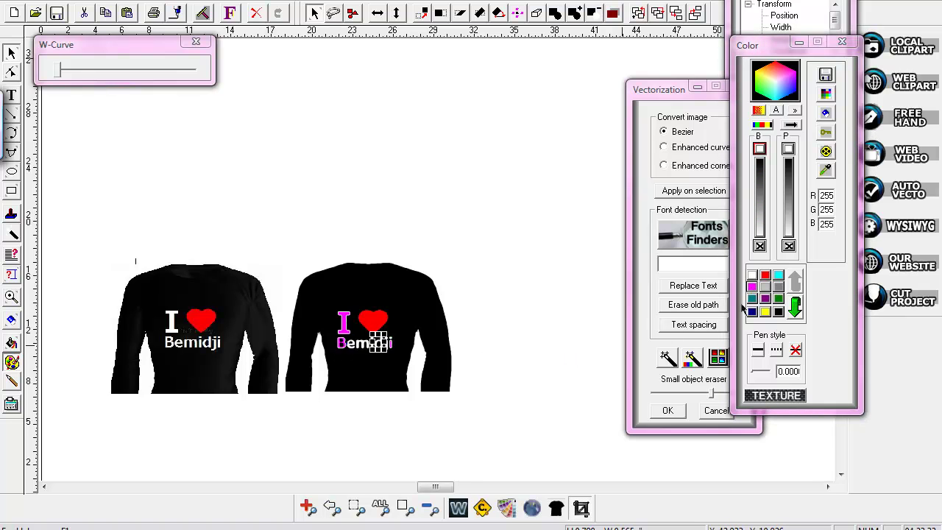
Step: Zoom in on the lettering and colour the e, m and final i of Bemidji magenta
left_click(528, 334)
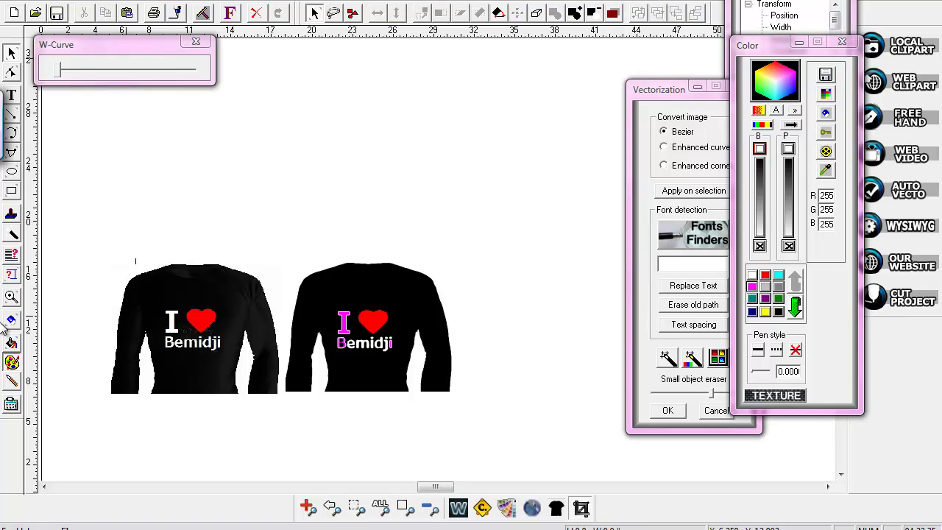
left_click(11, 296)
left_click_drag(298, 258, 449, 416)
key("Escape")
left_click(167, 270)
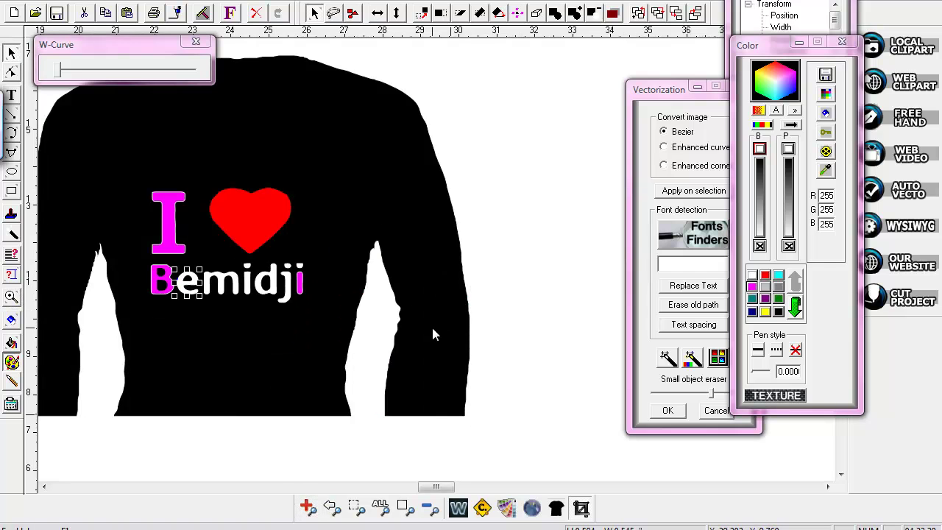
left_click(752, 287)
left_click(752, 287)
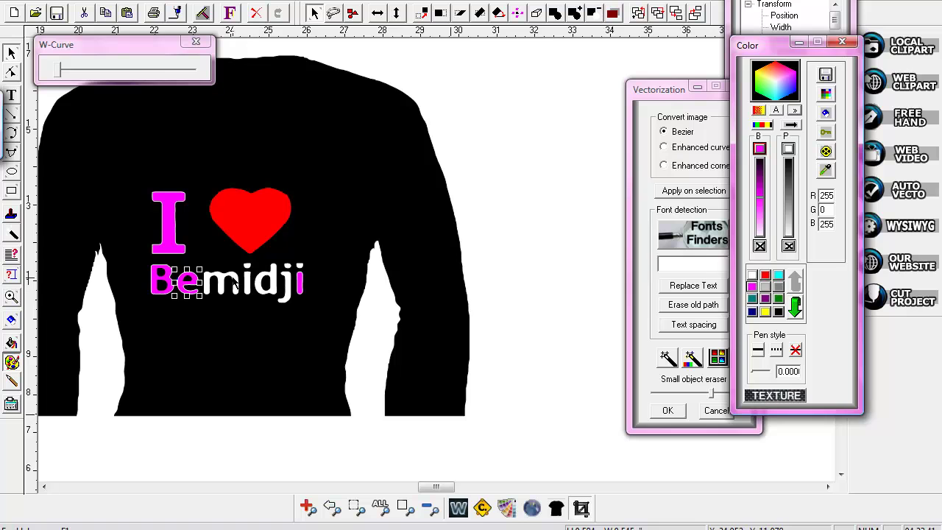
left_click(221, 281)
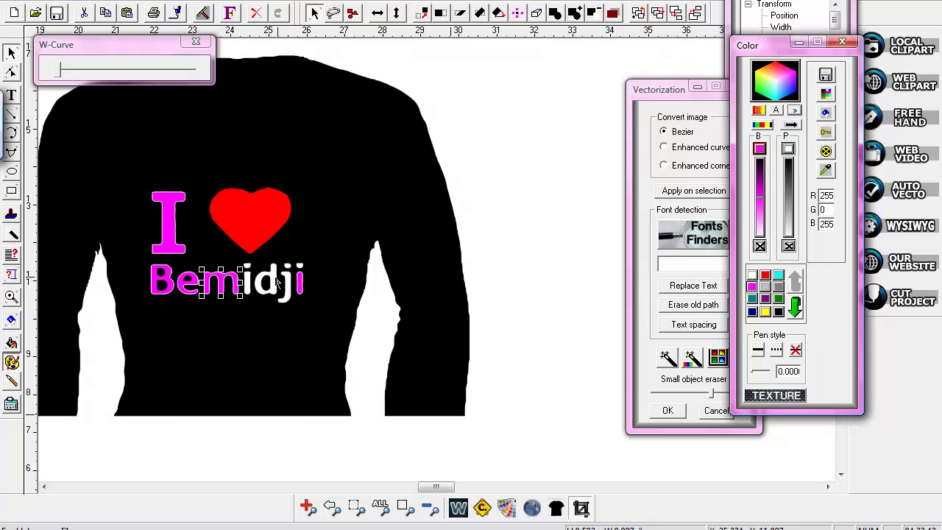
left_click(249, 281)
left_click(752, 287)
Step: Select all shapes sharing the d's white colour and pick magenta as their fill
left_click(277, 289)
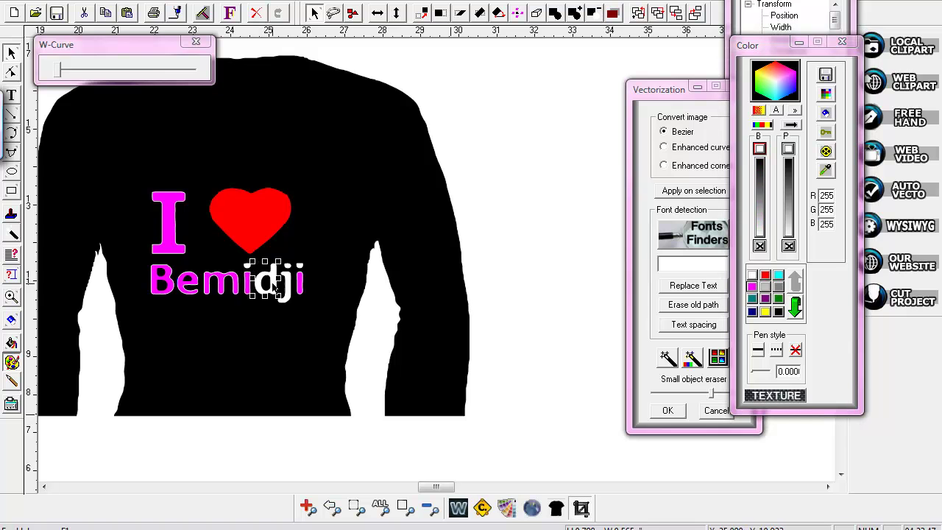
right_click(270, 285)
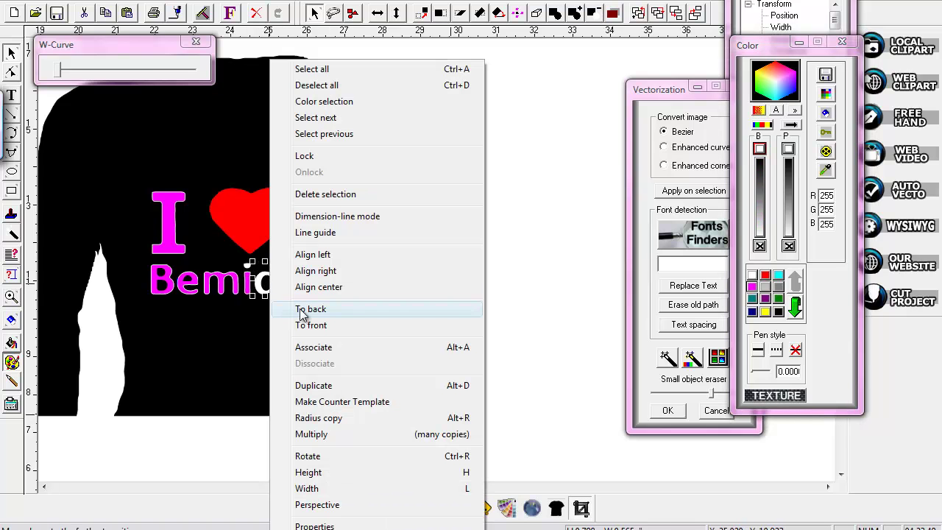
left_click(335, 101)
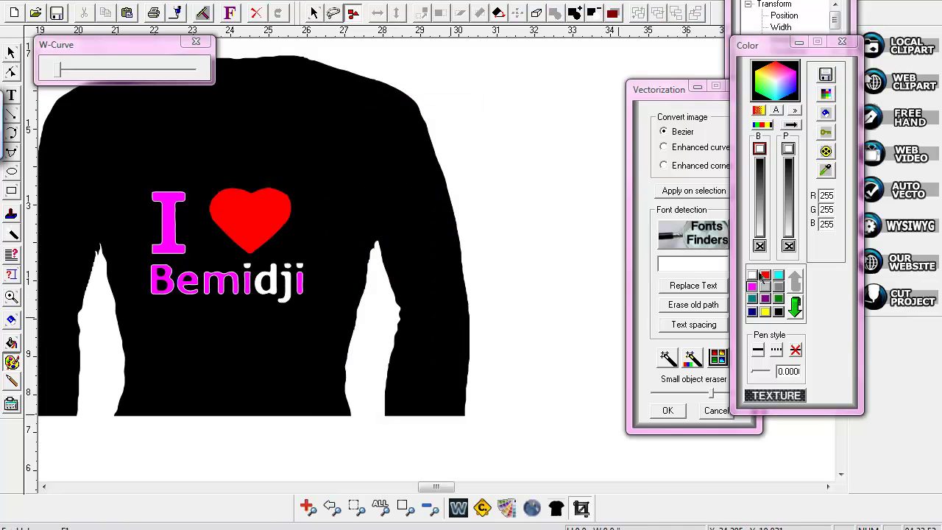
left_click(752, 287)
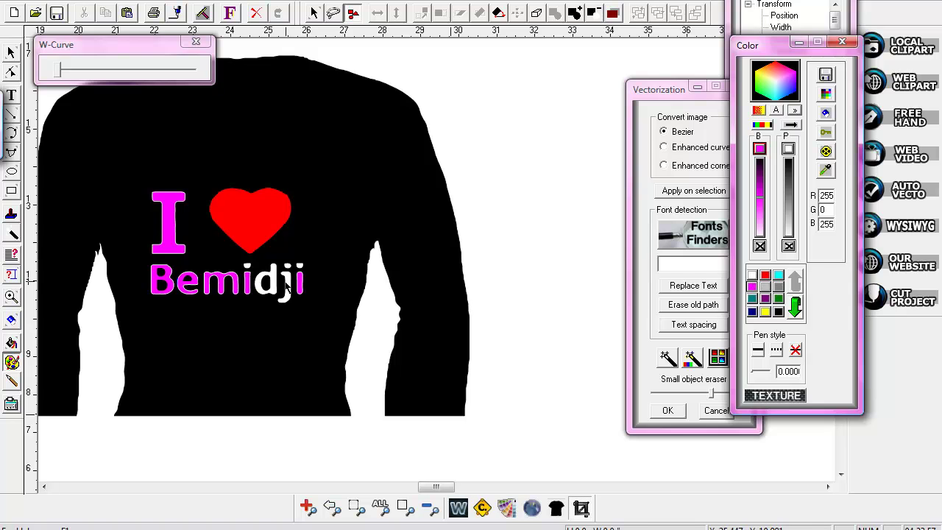
left_click(274, 289)
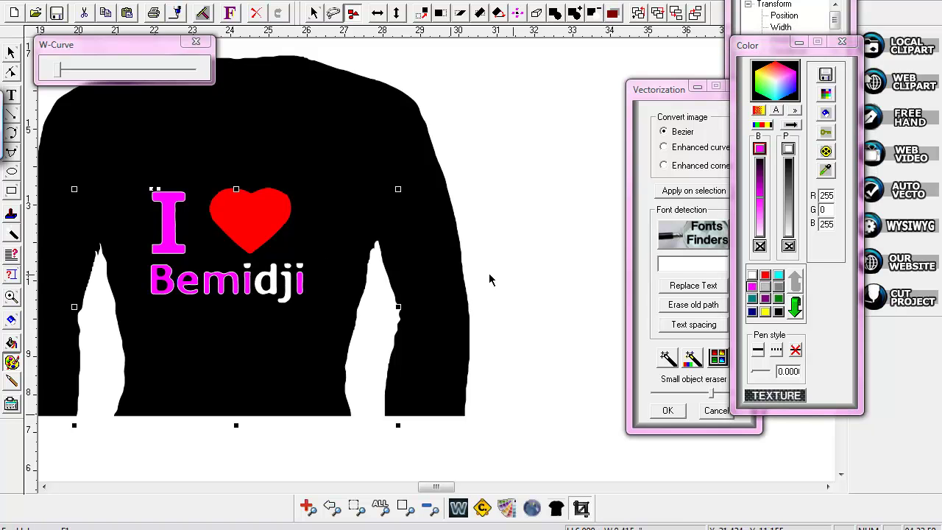
Step: Fill the selected white letters magenta and delete the two stray magenta sleeve shapes
left_click(751, 286)
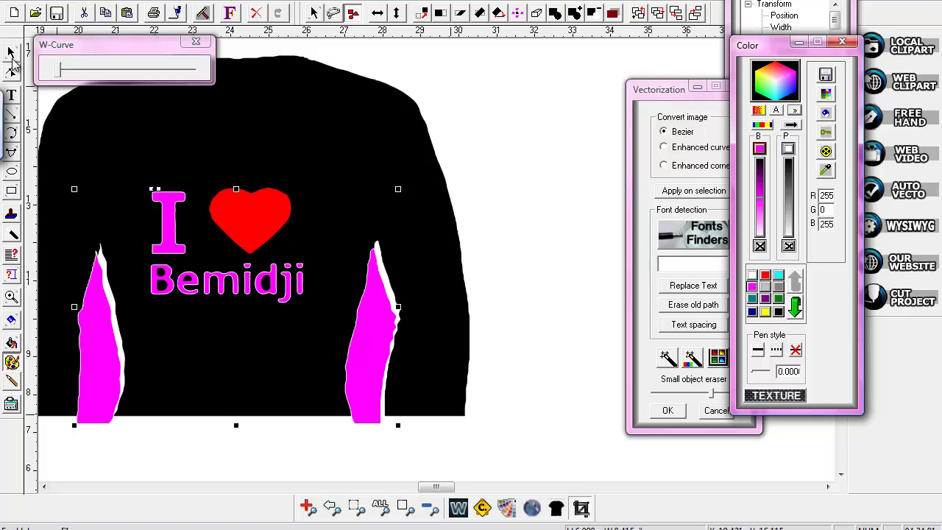
left_click(493, 294)
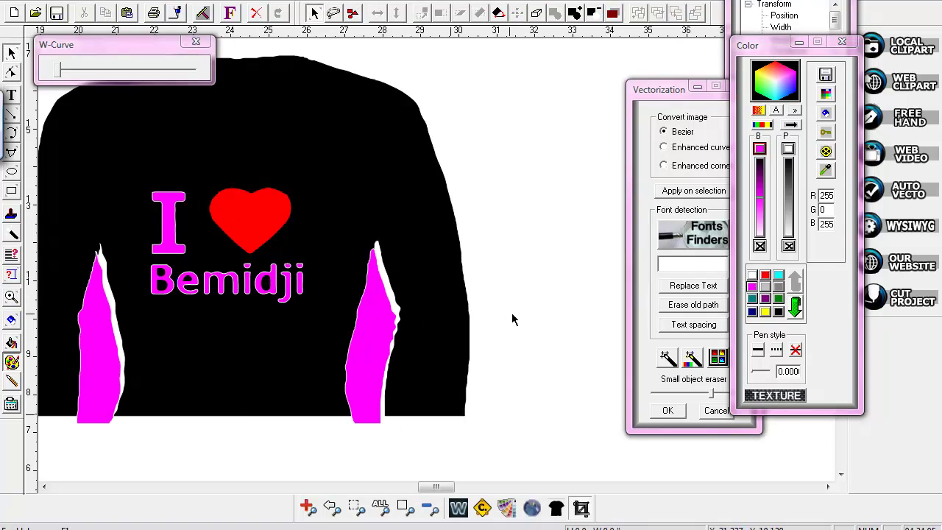
left_click(378, 346)
left_click_drag(372, 342, 421, 403)
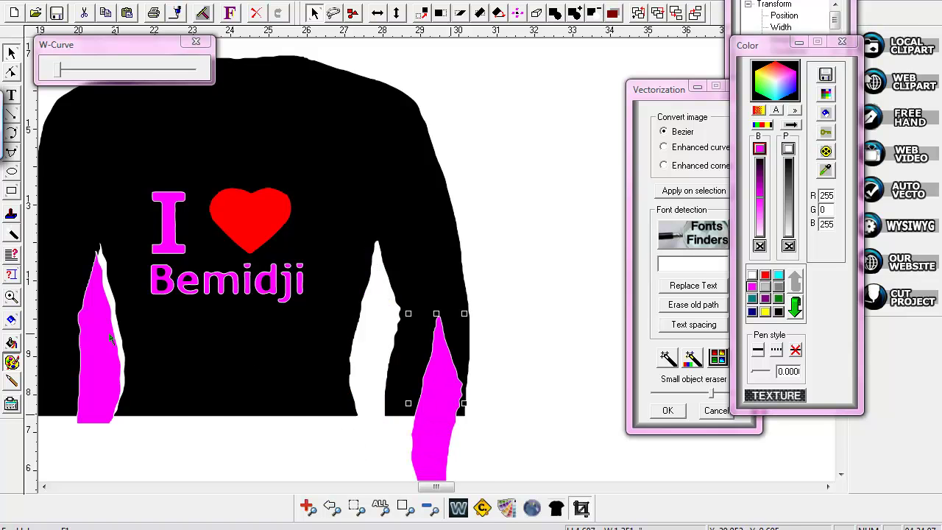
left_click(87, 340)
left_click_drag(86, 340, 597, 387)
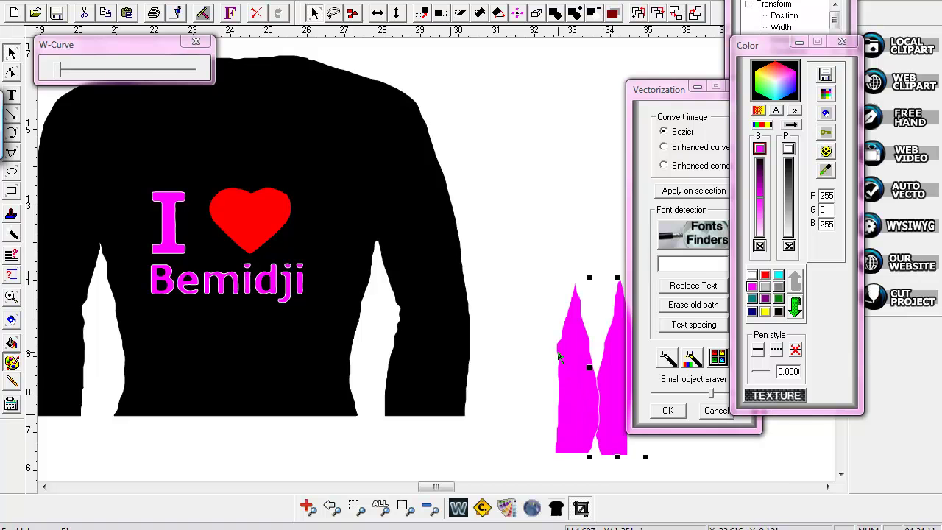
key("Delete")
key("Delete")
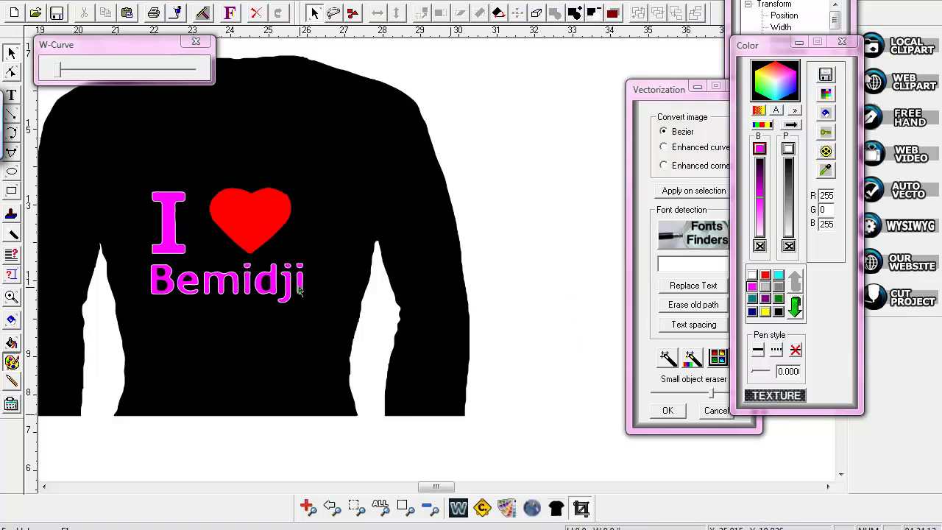
Step: Nudge the red heart and move the black shirt body up and to the right
left_click(252, 223)
mouse_move(251, 223)
left_mouse_down()
mouse_move(307, 184)
mouse_move(253, 218)
left_mouse_up()
left_click(336, 203)
left_click_drag(336, 204, 455, 202)
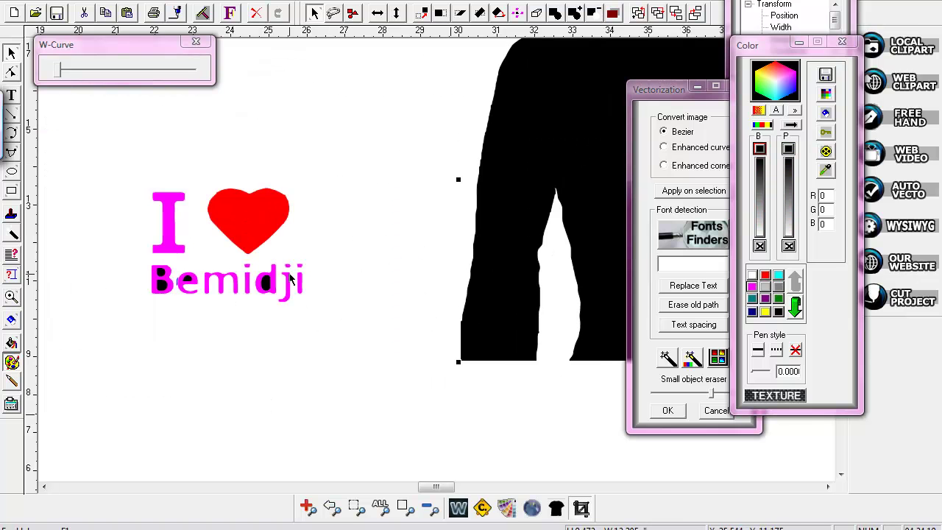
Step: Turn the selected pieces of the d and e of Bemidji white
left_click(268, 291)
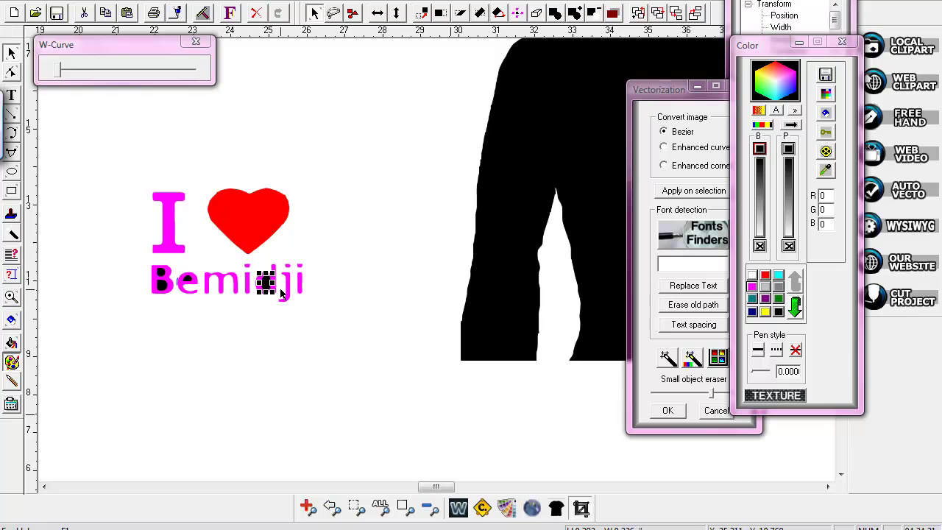
left_click(410, 259)
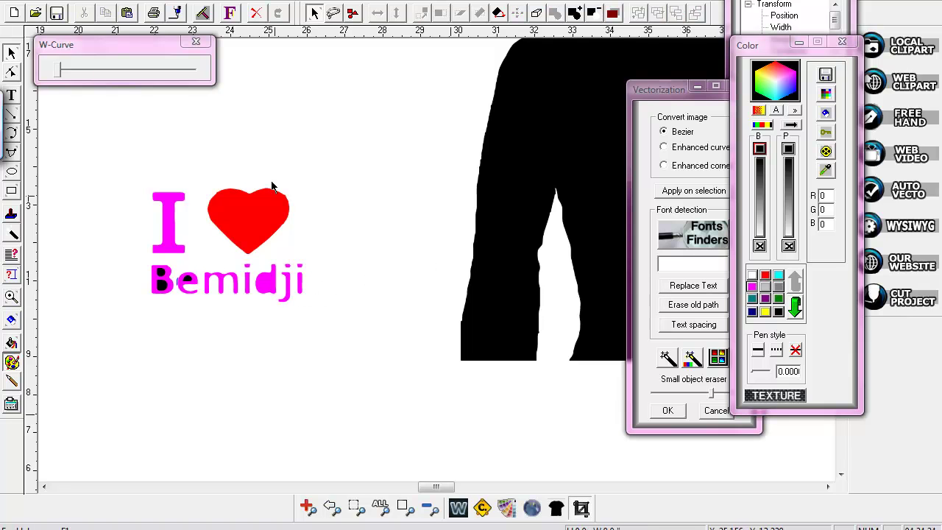
left_click(256, 14)
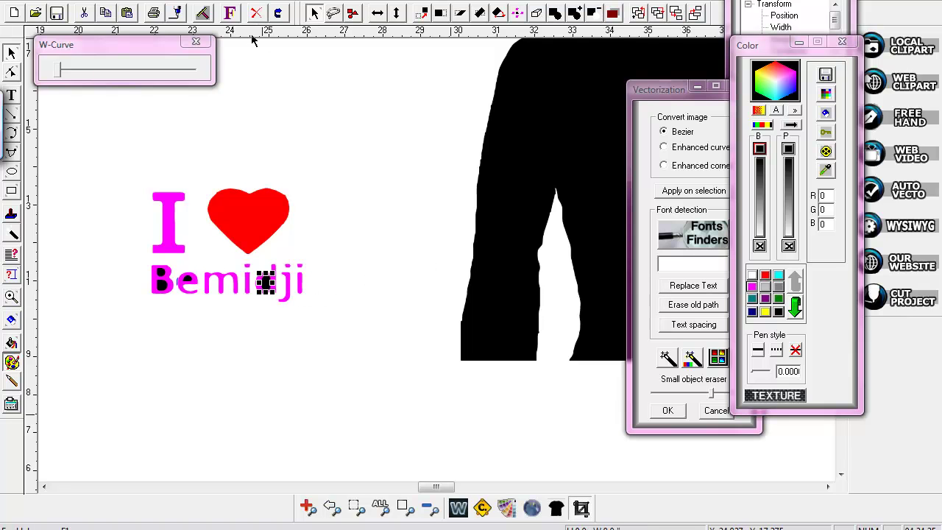
left_click(751, 276)
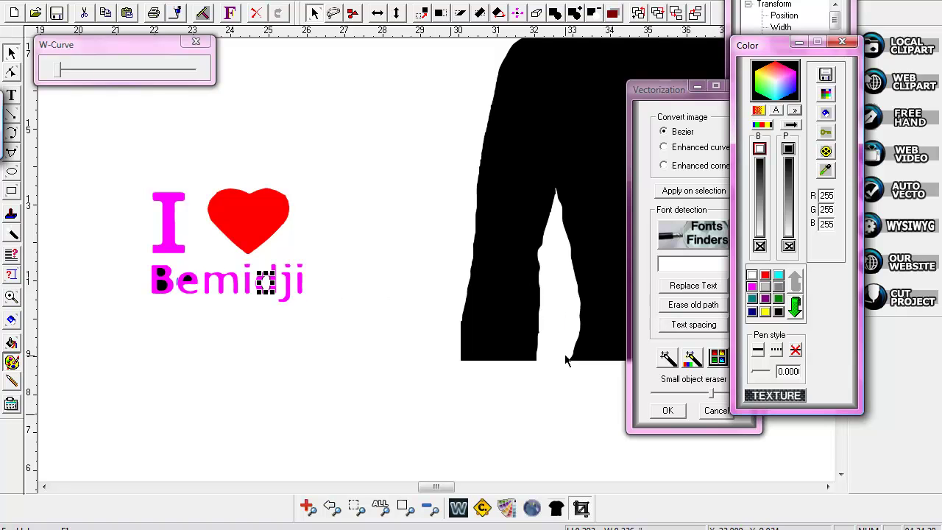
left_click(188, 280)
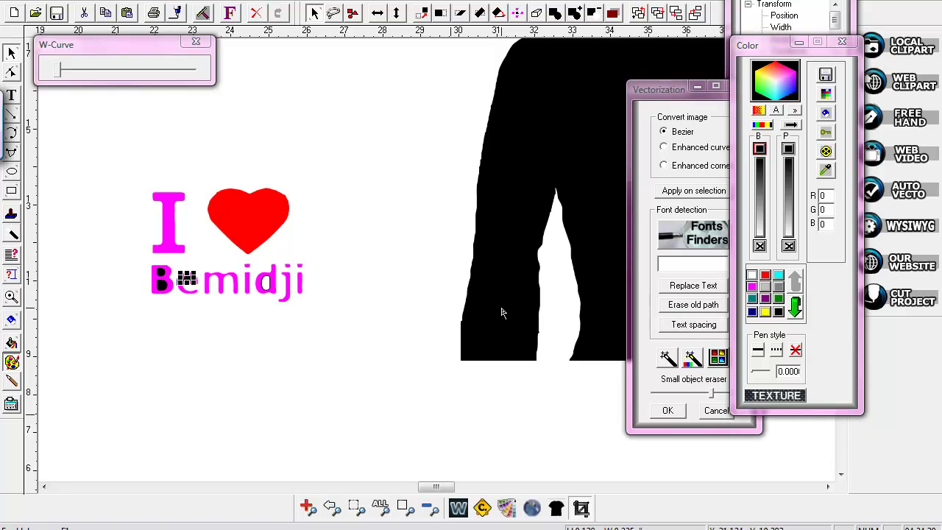
left_click(751, 275)
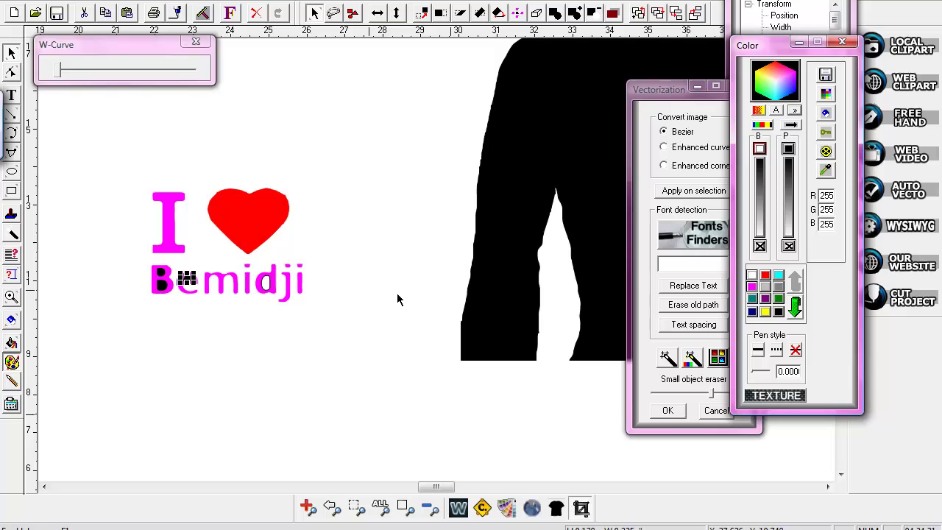
Step: Try white on the B, return it to magenta, and marquee-select the whole I ♥ Bemidji design
left_click(158, 274)
left_click(751, 275)
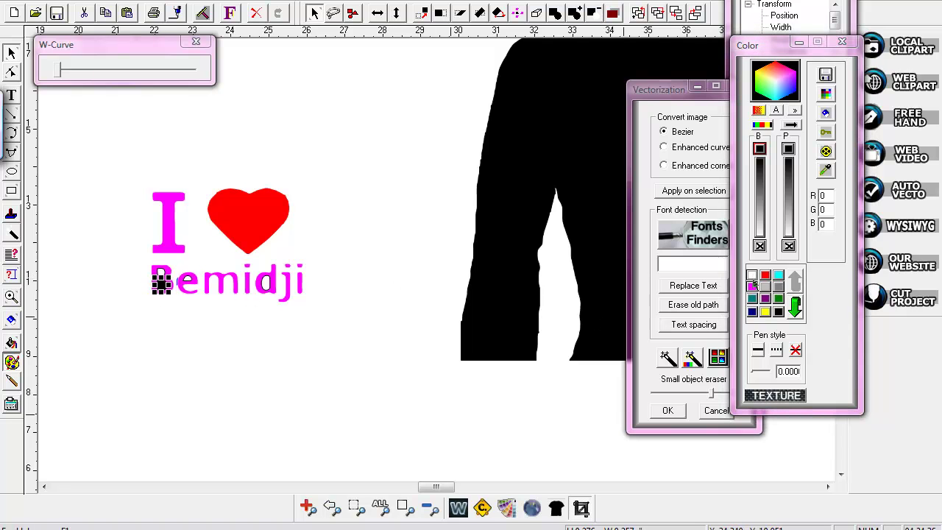
left_click(752, 286)
left_click_drag(122, 163, 398, 337)
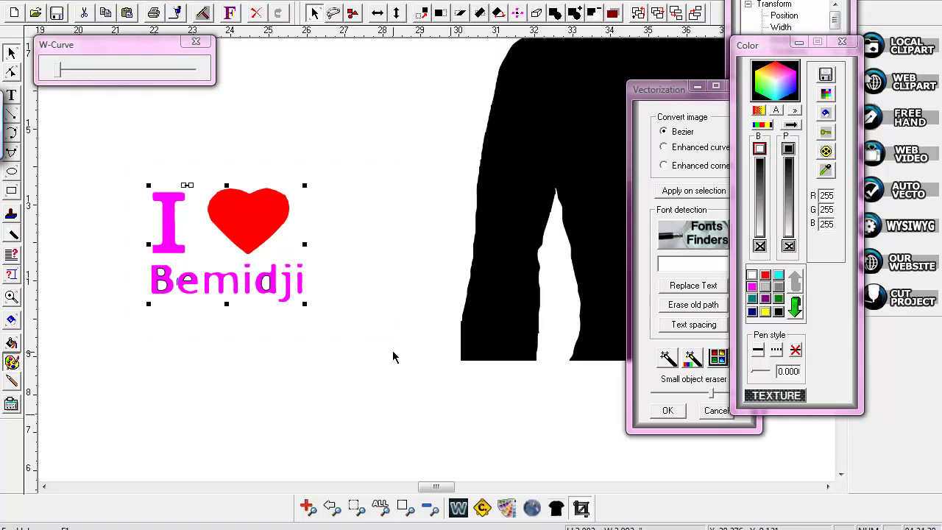
Step: Set the I ♥ Bemidji design to no pen outline and drag a corner to scale it up
left_click(795, 351)
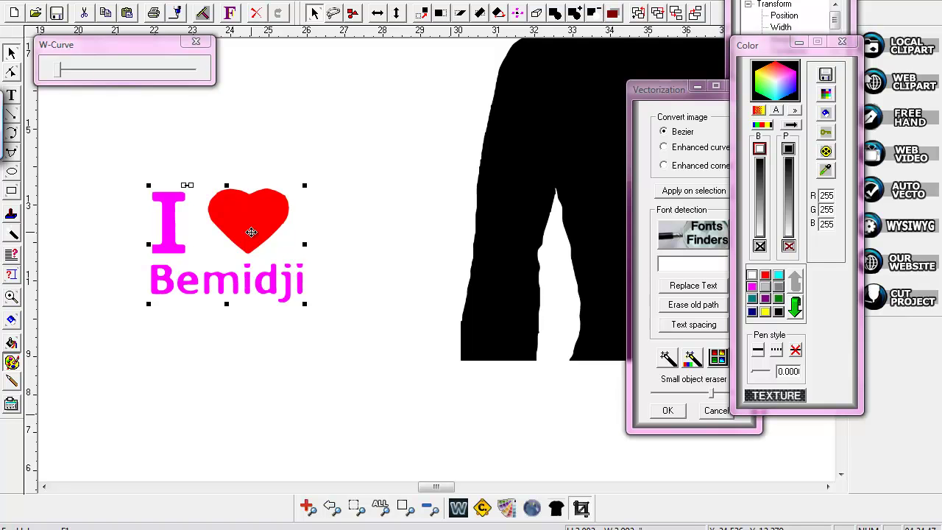
left_click_drag(113, 179, 361, 359)
left_click_drag(305, 185, 337, 172)
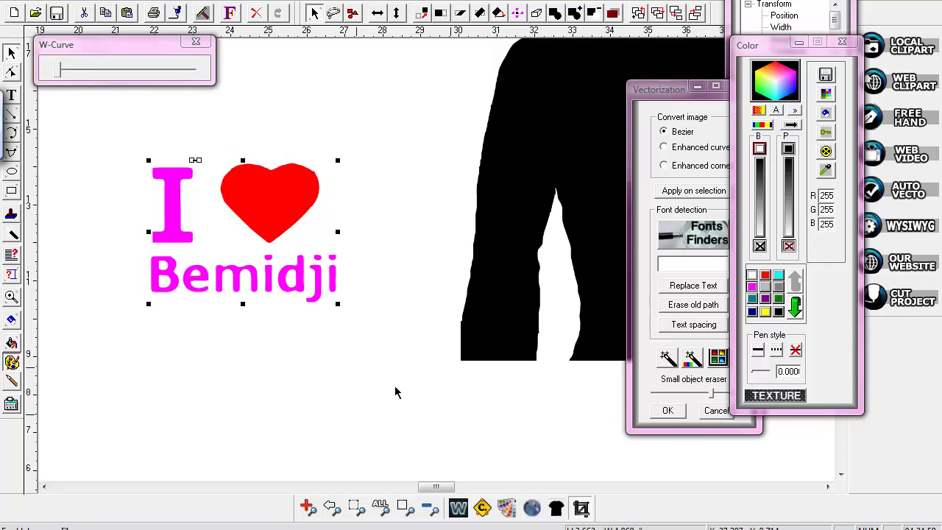
Step: Zoom out, slide the vectorized black shirt under the magenta I ♥ Bemidji logo, and zoom in on it
left_click(430, 511)
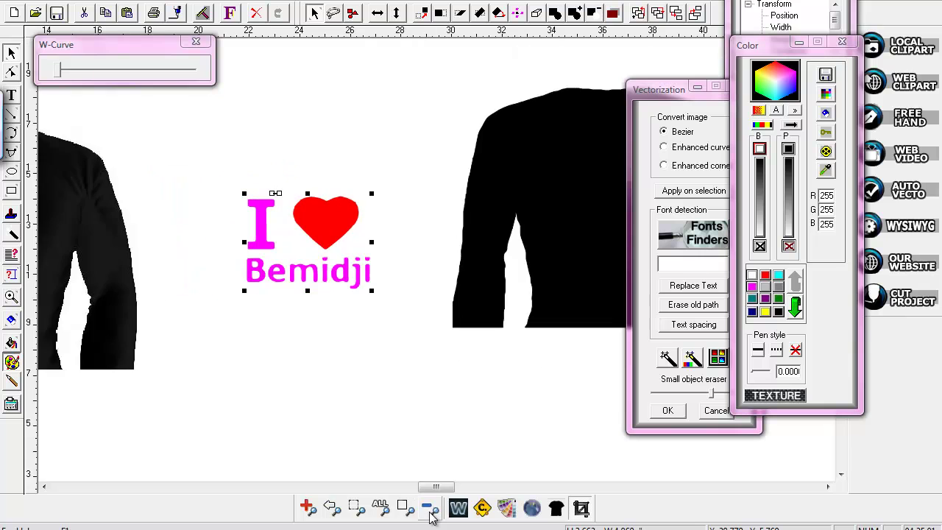
left_click(430, 512)
left_click(436, 417)
left_click_drag(282, 199, 407, 322)
left_click_drag(453, 243, 375, 255)
left_click(456, 177)
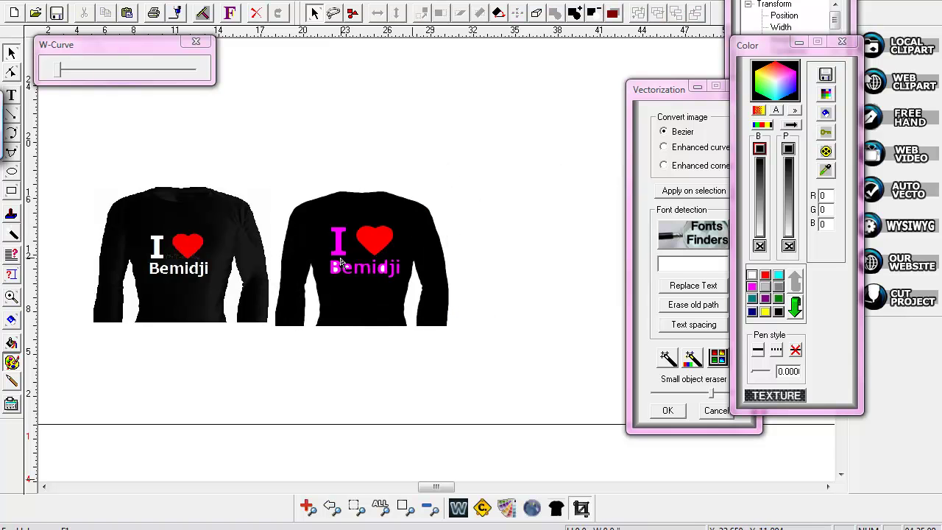
left_click(11, 296)
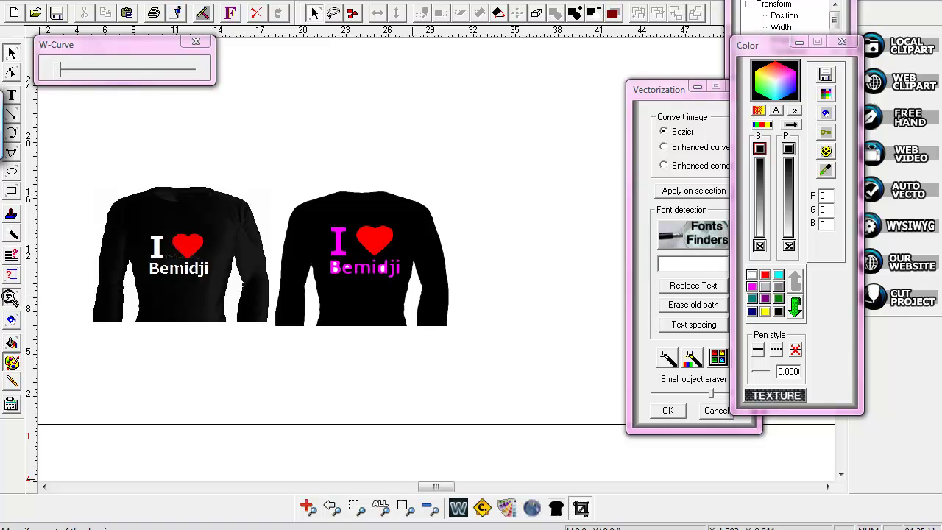
left_click_drag(276, 188, 452, 355)
Step: Select the inner pieces of the B, e and d and fill them black, then select the shirt
left_click(11, 53)
left_click(359, 258)
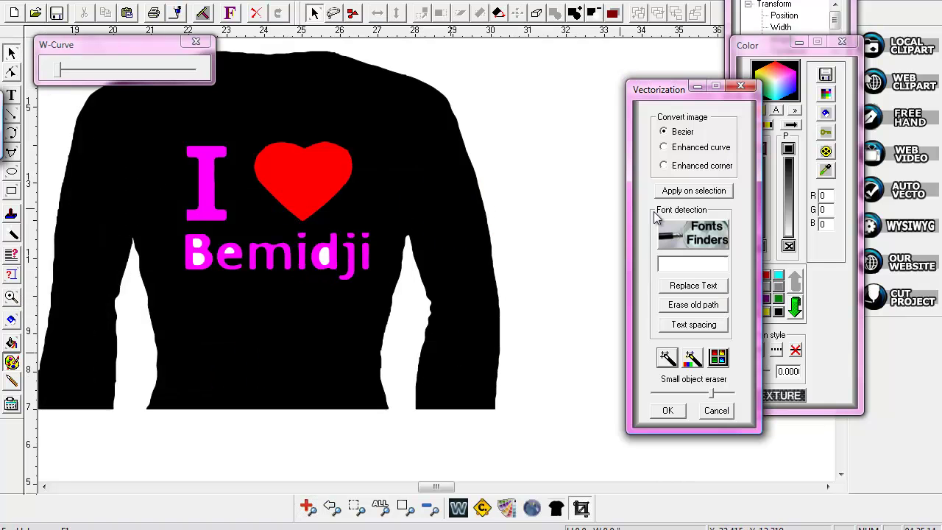
left_click(205, 250)
left_click(779, 313)
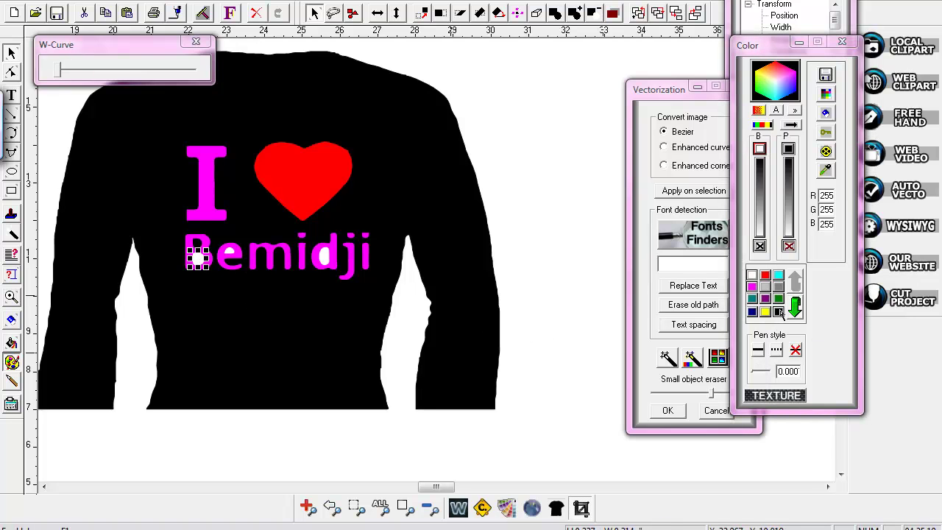
left_click(230, 253)
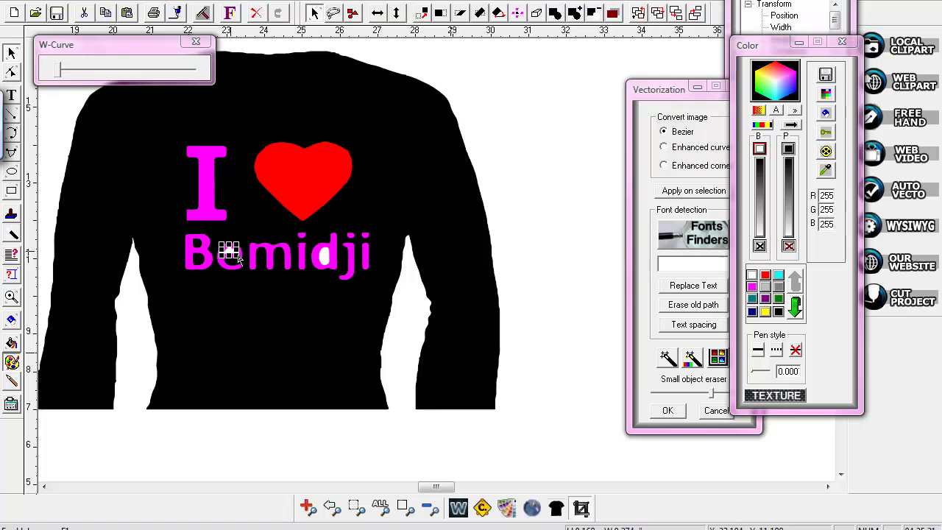
left_click(324, 256)
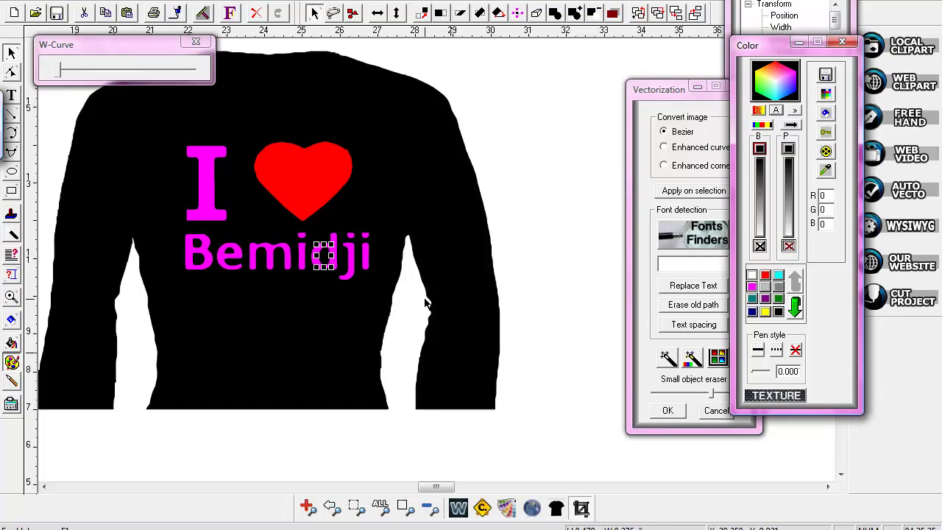
left_click(495, 218)
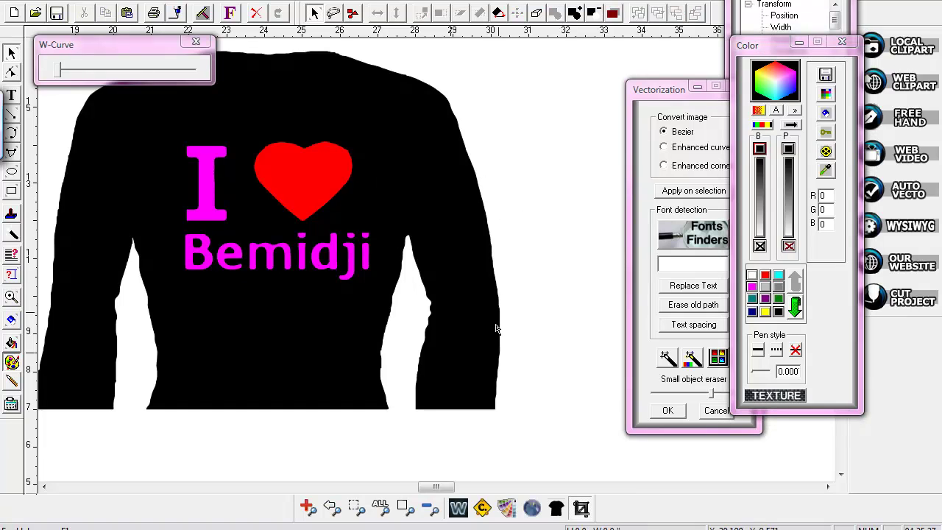
left_click(484, 227)
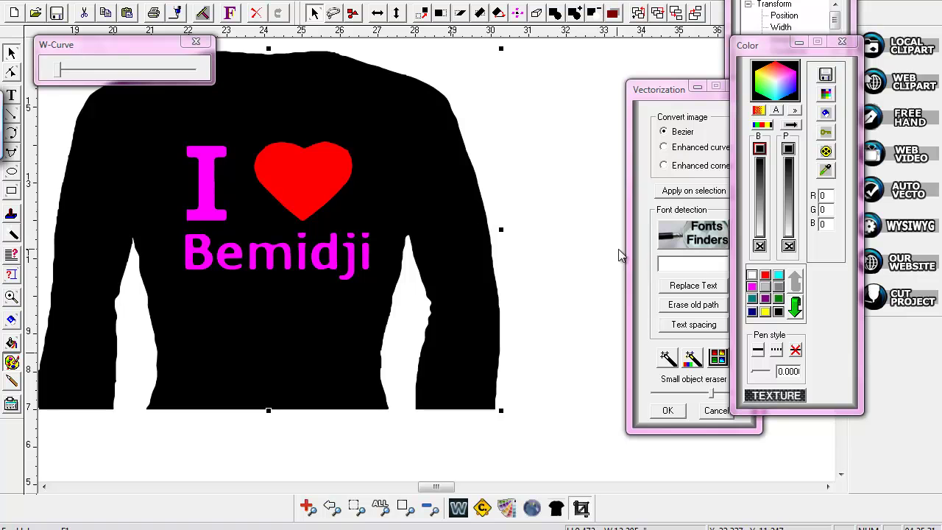
Step: Apply a 13 SS rhinestone outline to the shirt, then undo it to keep it solid black
left_click(529, 514)
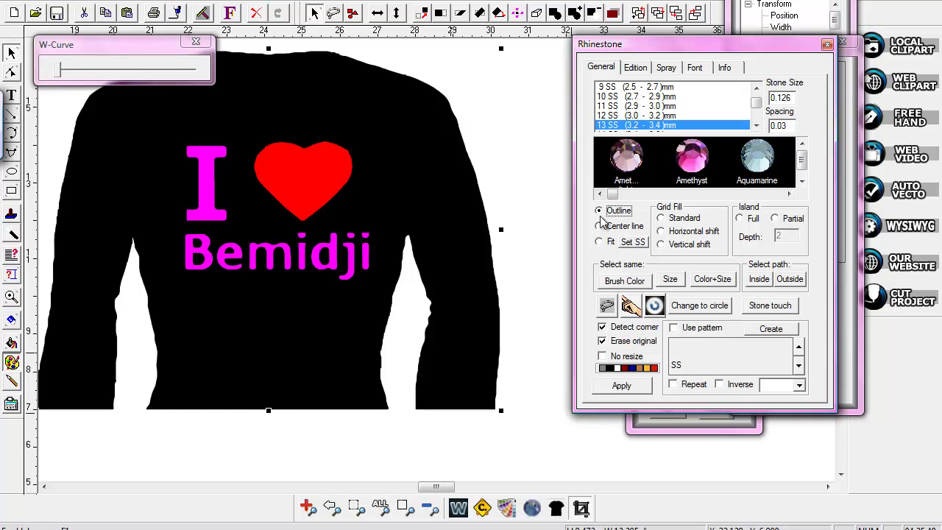
left_click(621, 385)
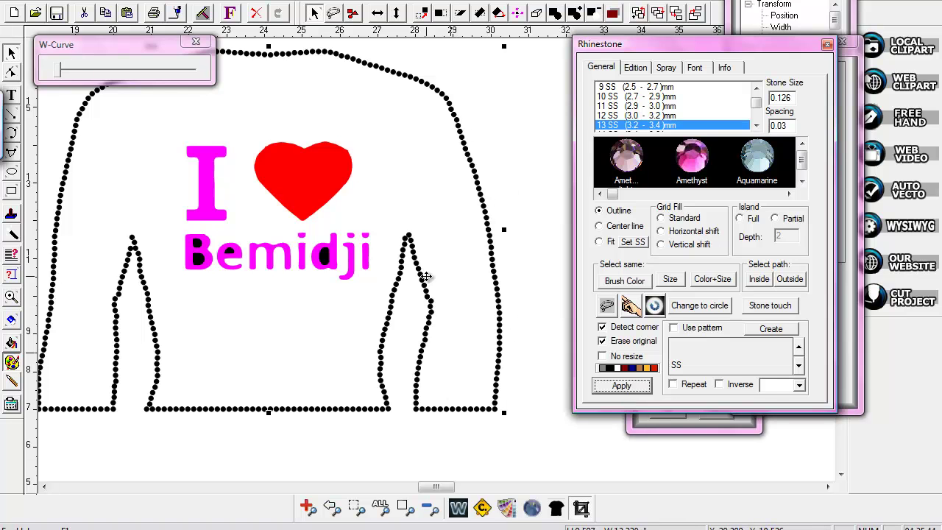
left_click(257, 14)
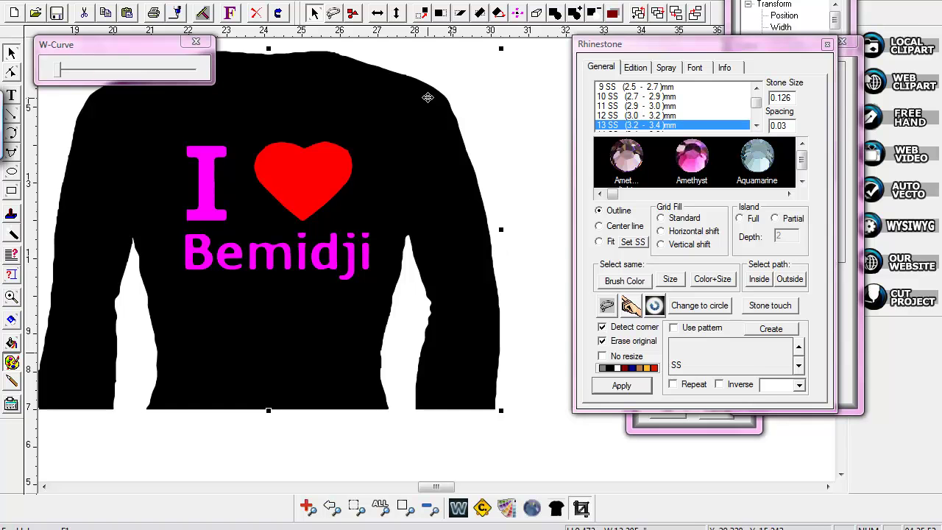
Step: Zoom out to show the photo shirt beside the vectorized shirt, deselect, and move the Rhinestone window aside
left_click_drag(434, 486, 413, 487)
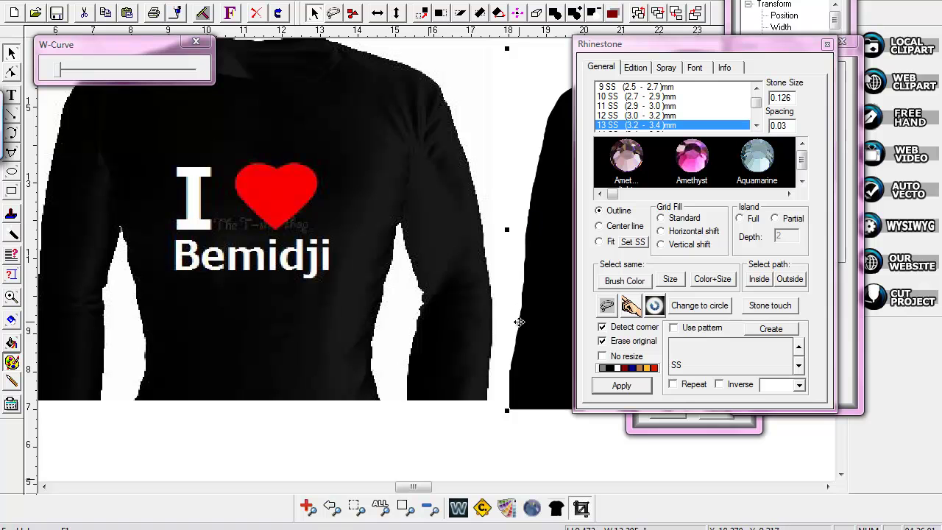
left_click_drag(424, 489, 444, 489)
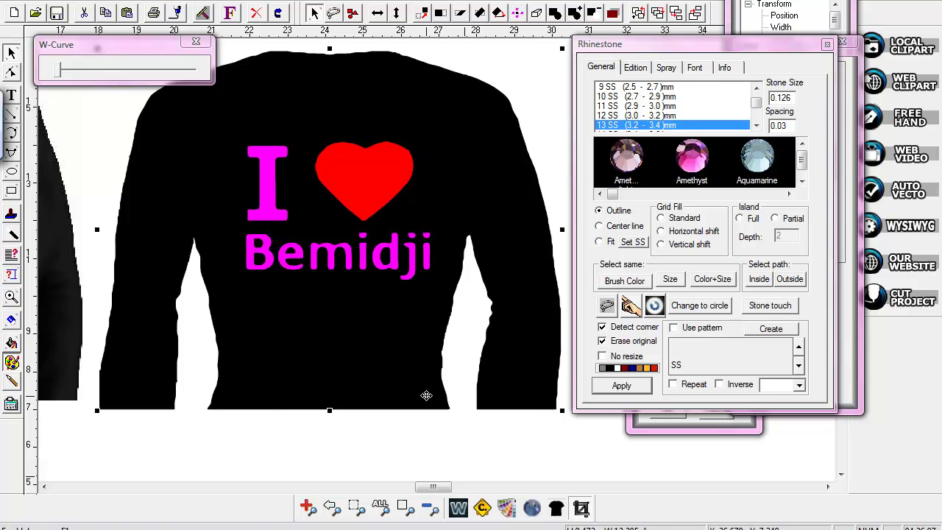
left_click(430, 509)
left_click(430, 509)
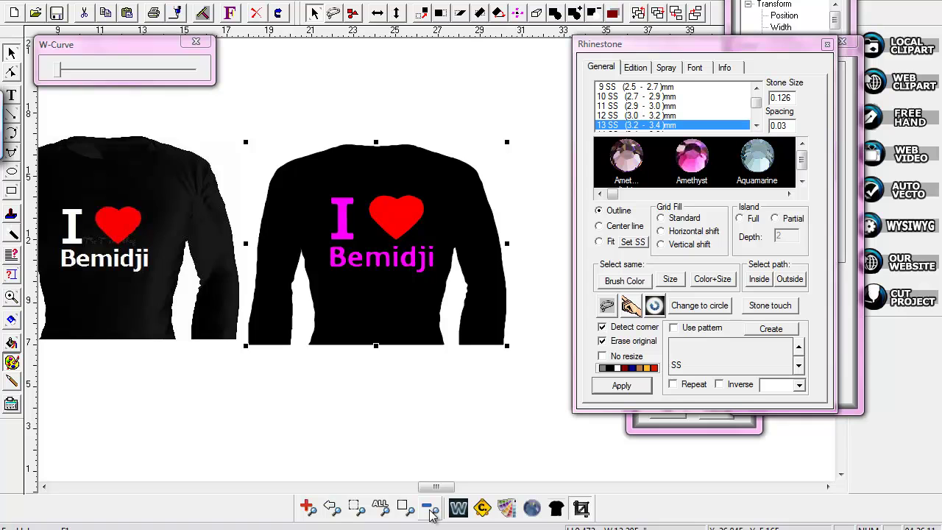
left_click(430, 509)
left_click(406, 417)
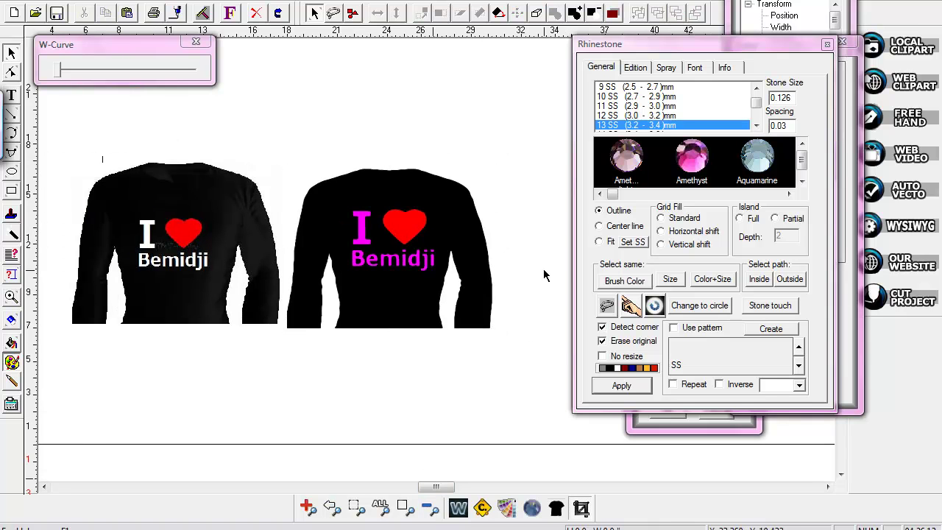
left_click_drag(637, 47, 671, 88)
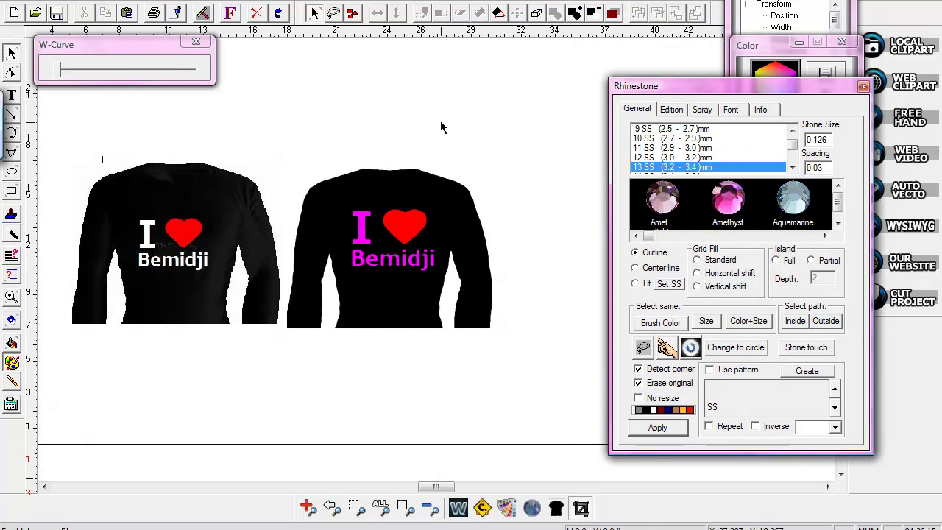